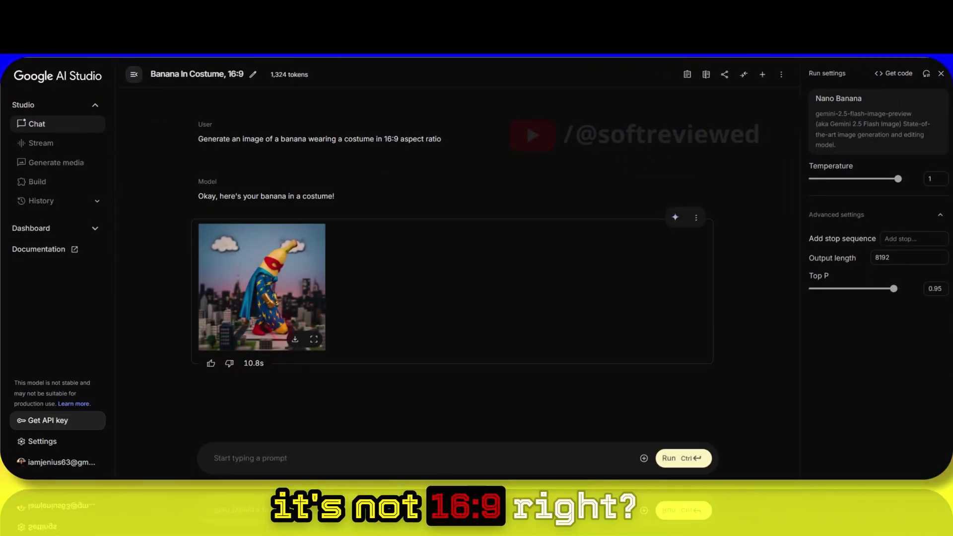
Download the generated banana image, then open the 1024×1024 PNG in Photos and zoom in
click(295, 340)
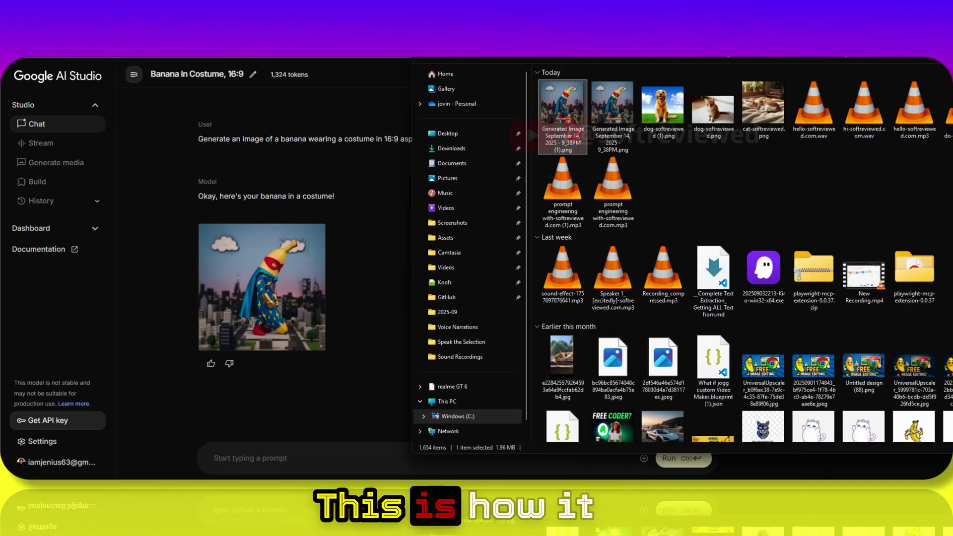
mouse_move(568, 120)
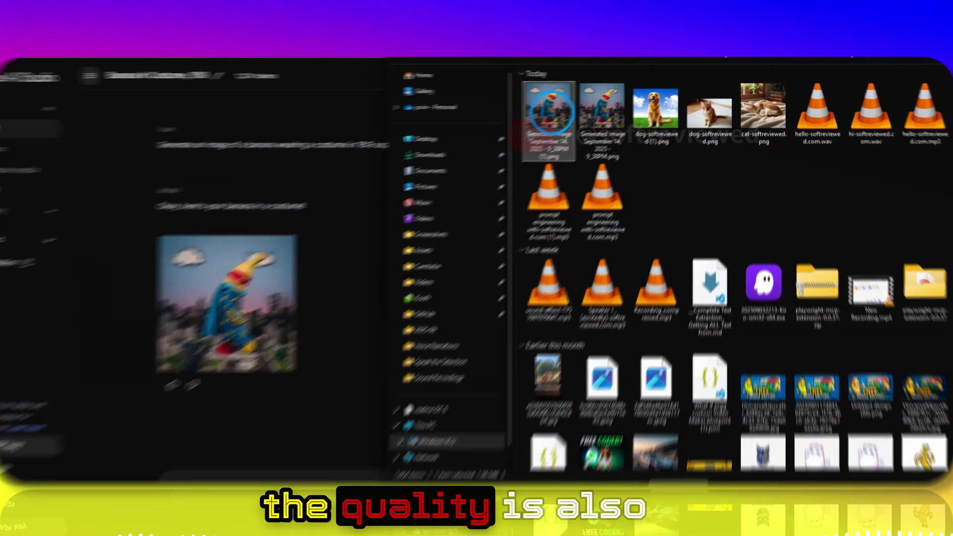
click(565, 106)
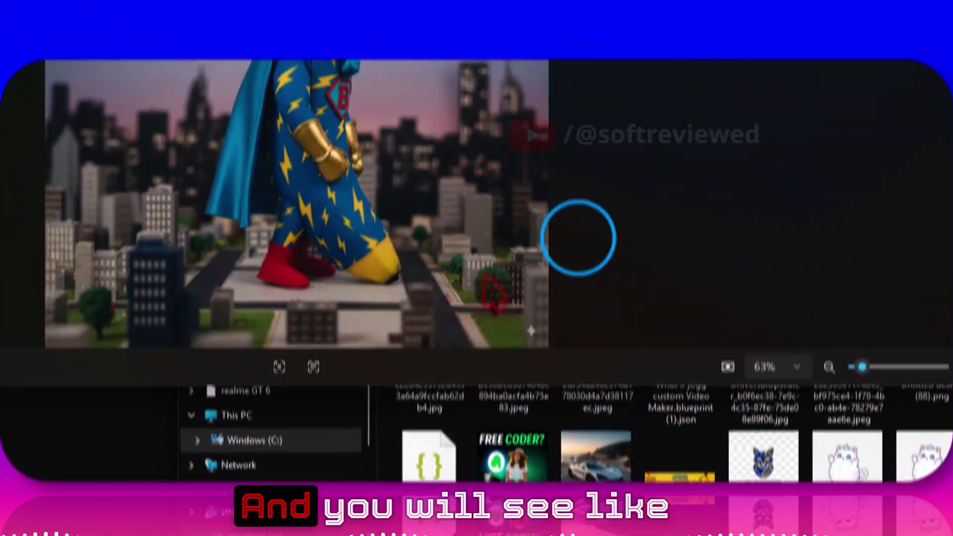
scroll(485, 278, up, 3)
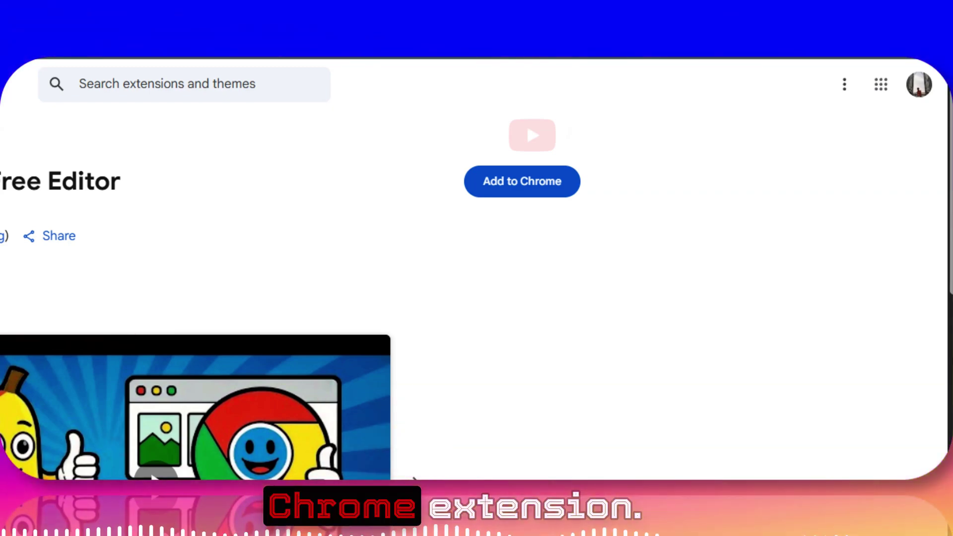
scroll(187, 245, down, 3)
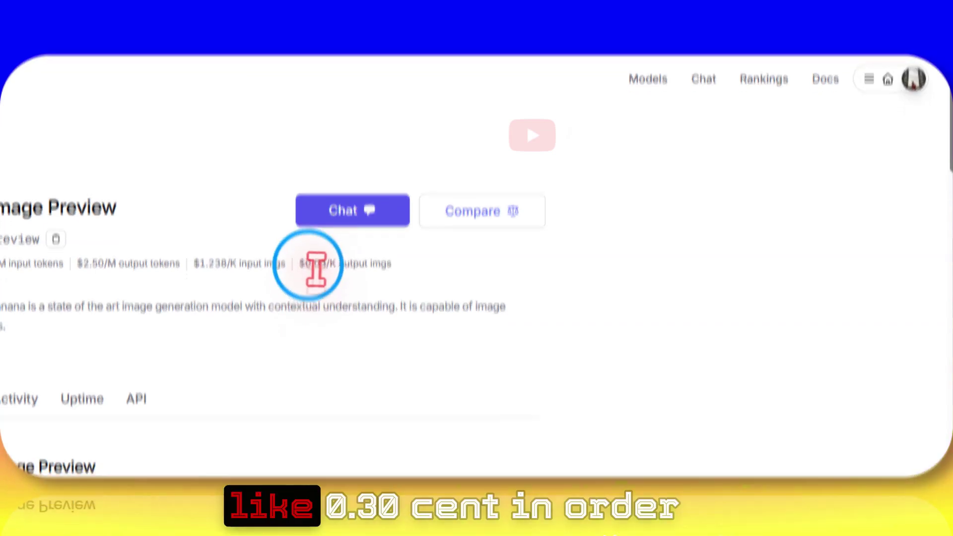
Check the per-image output price, then set the extension's provider to Nano Banana Paid OpenRouter
drag(305, 277, 388, 282)
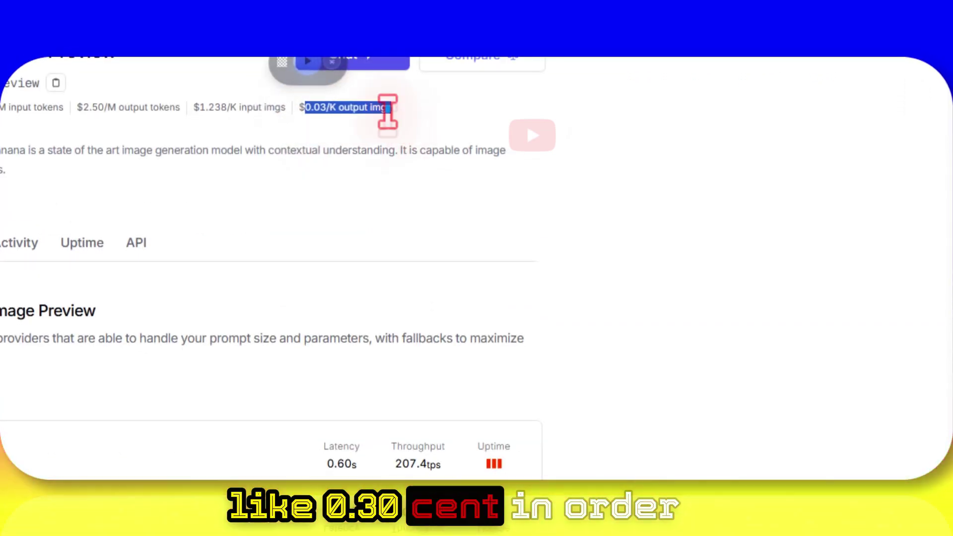
click(22, 113)
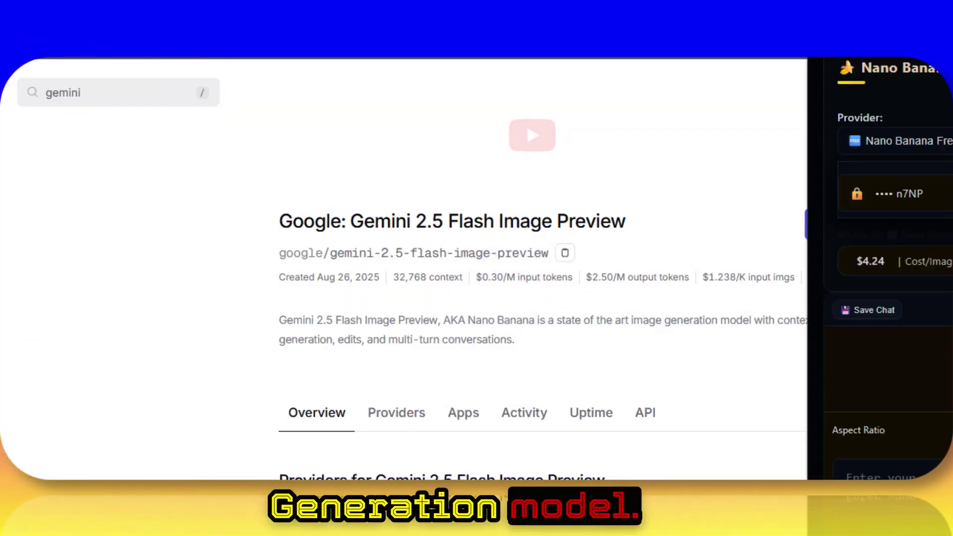
click(461, 141)
click(492, 230)
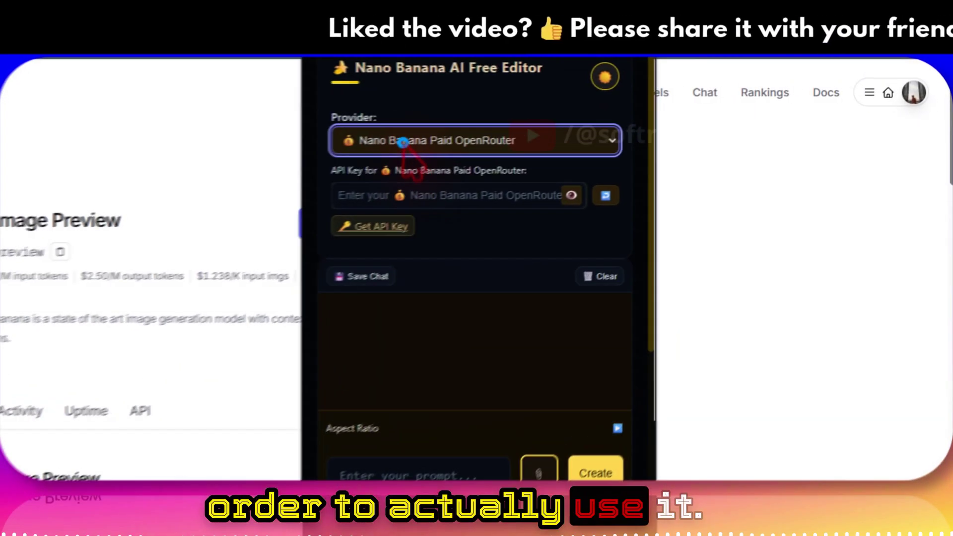
Switch the provider to Nano Banana Free Vercel ($0.040 per image) and expand the aspect ratio options
click(628, 107)
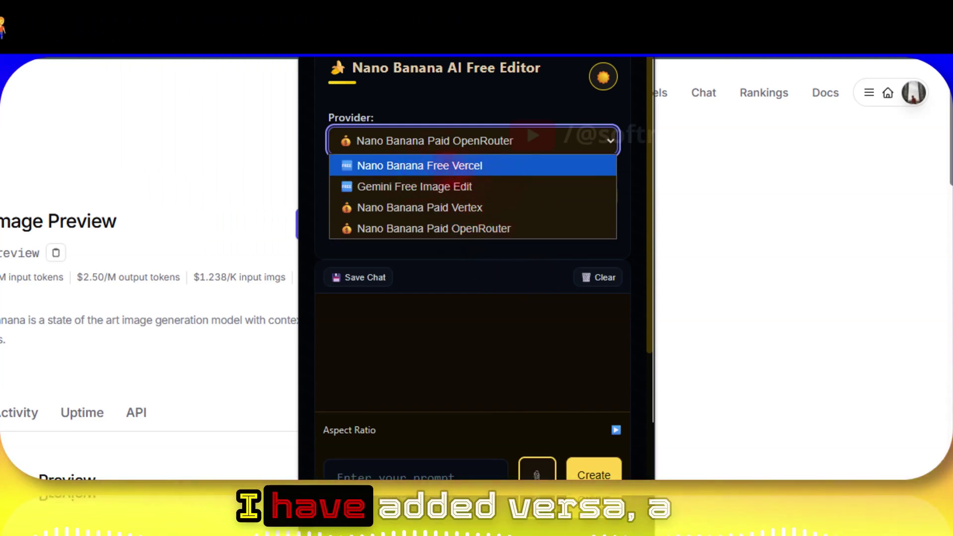
click(411, 169)
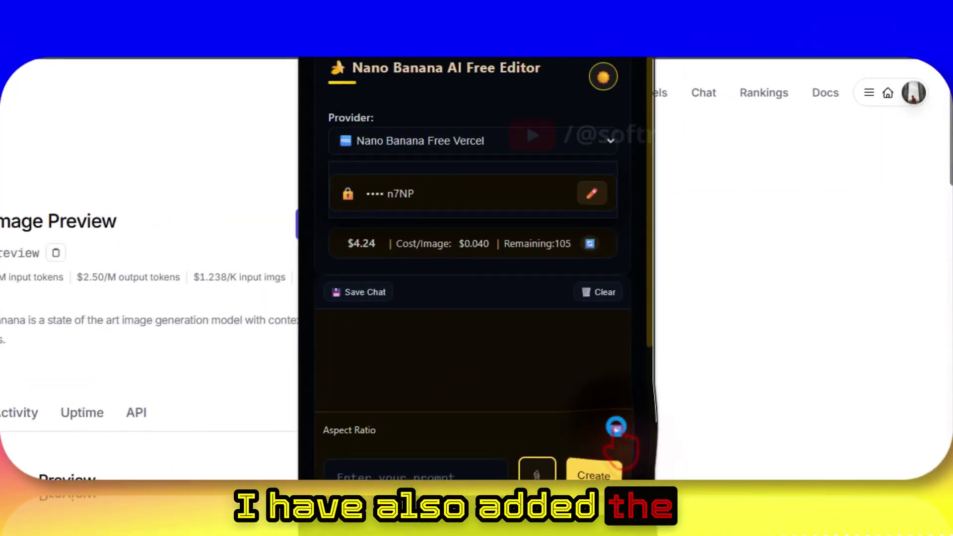
click(751, 281)
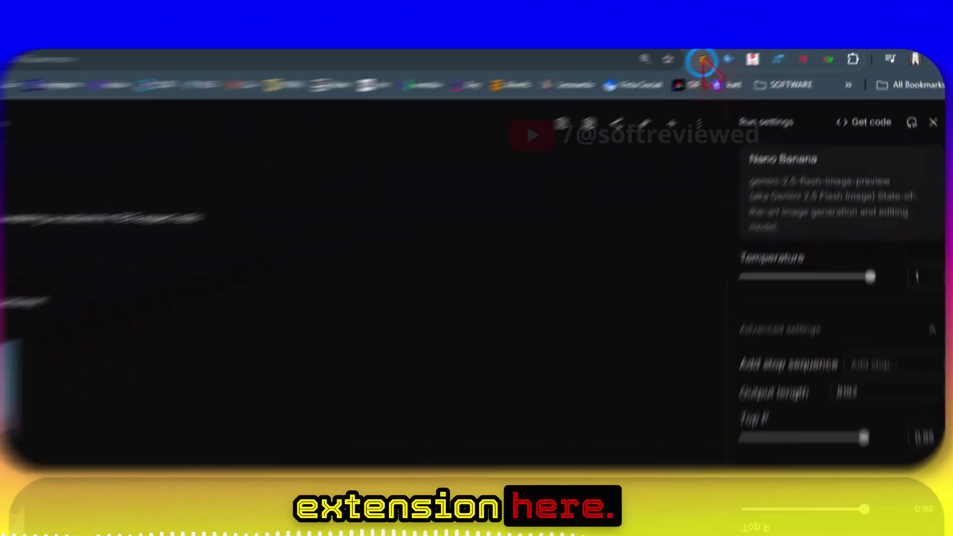
Copy the banana-wearing-a-costume prompt text from AI Studio
click(704, 61)
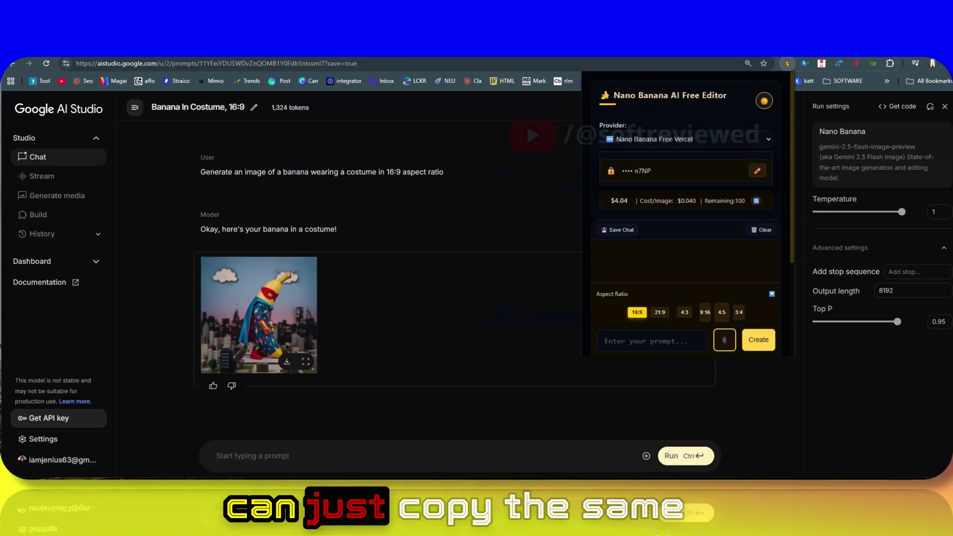
drag(201, 172, 244, 174)
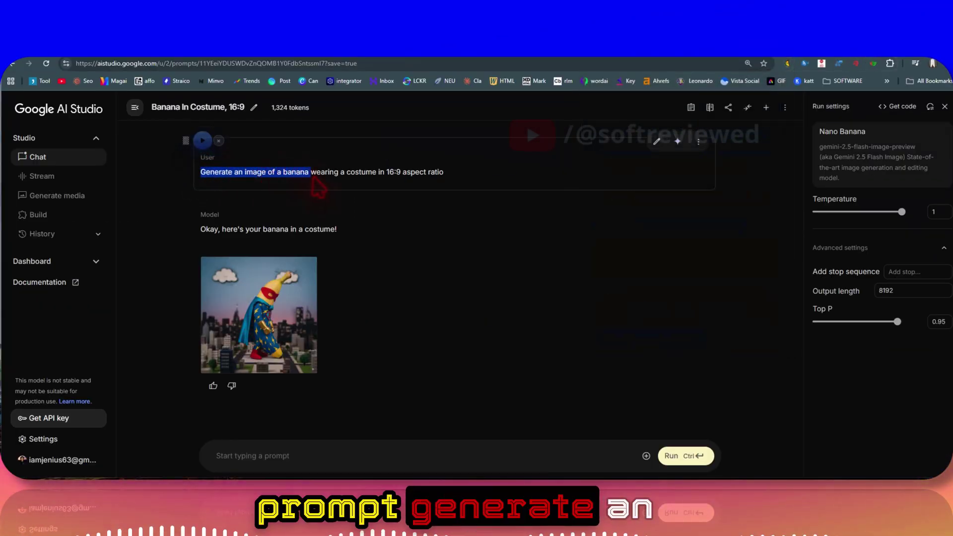
drag(360, 181, 377, 188)
right_click(375, 188)
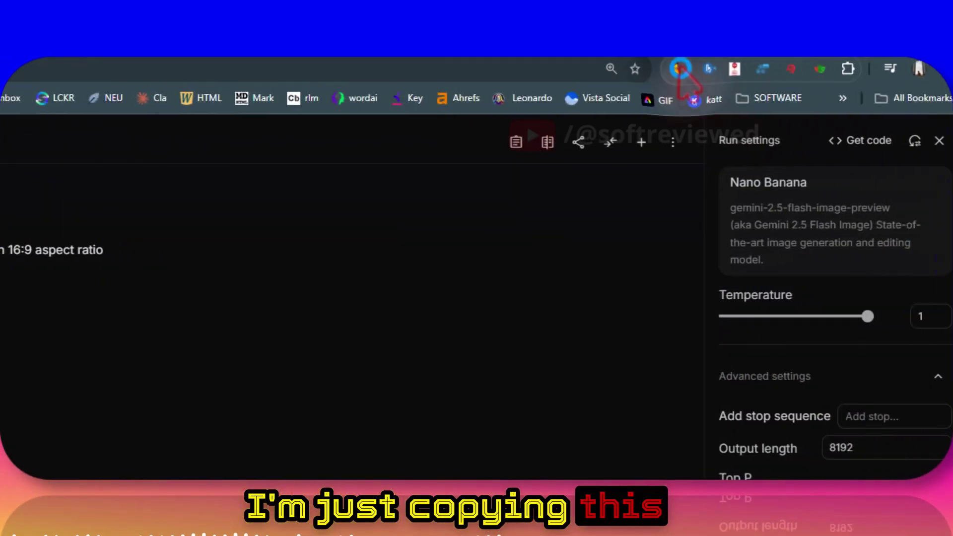
Paste the prompt into the extension and generate the 1344×768 Batman banana image, then preview it
click(677, 68)
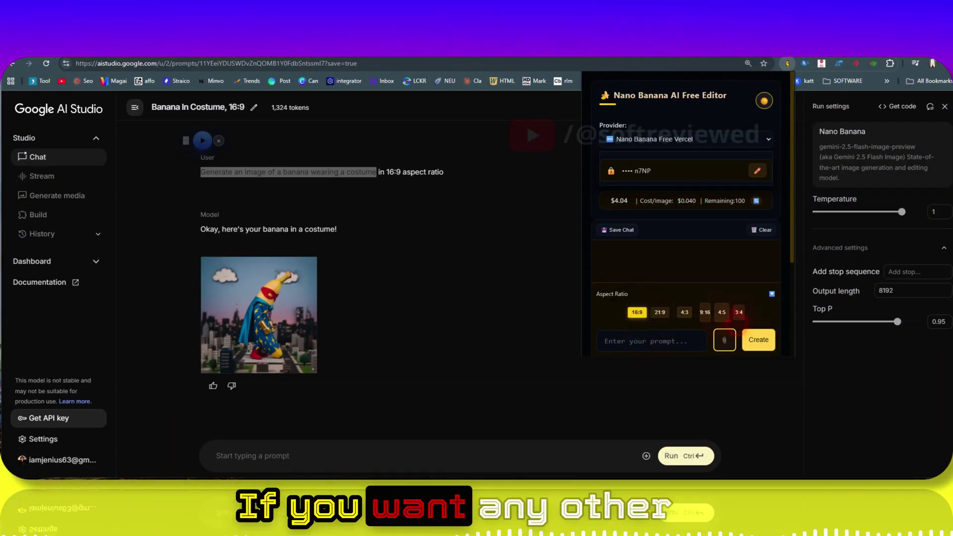
click(641, 336)
right_click(640, 336)
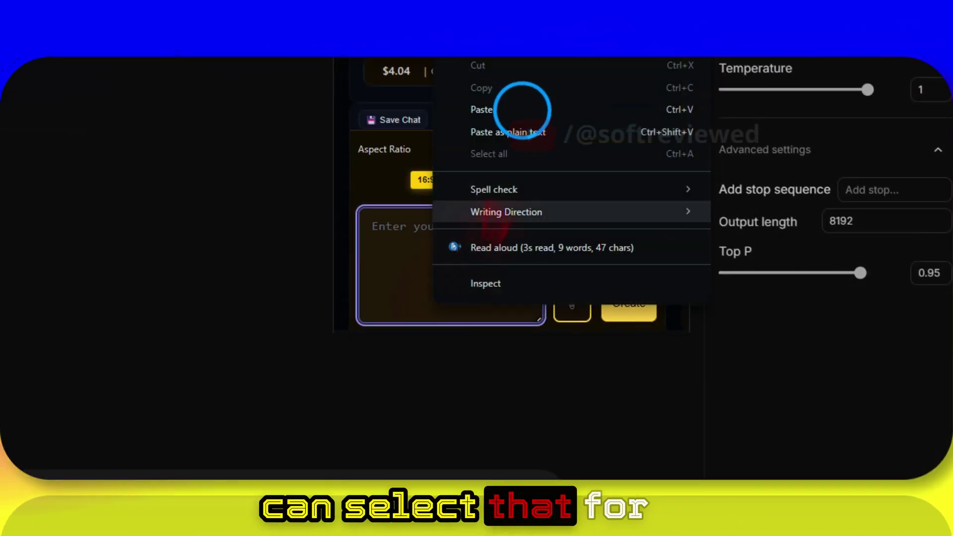
click(521, 109)
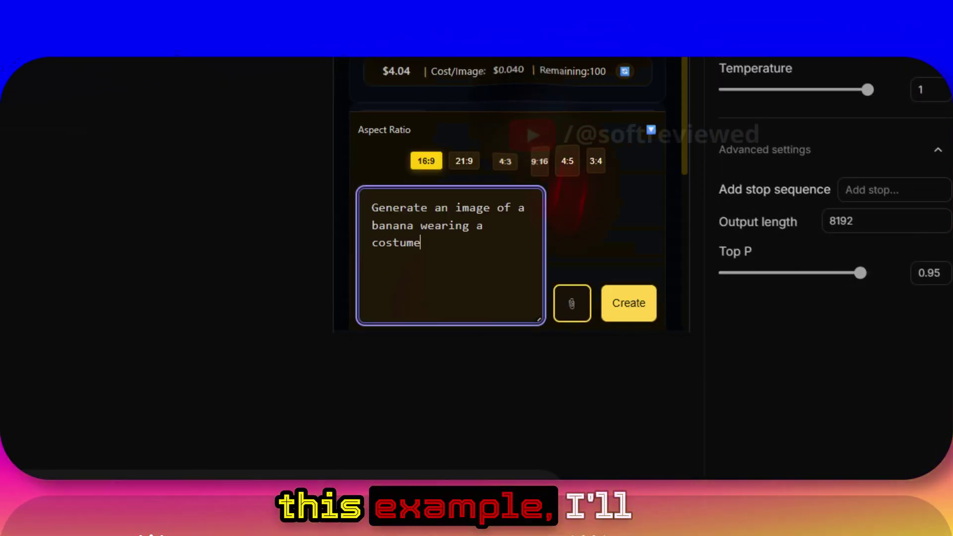
click(629, 304)
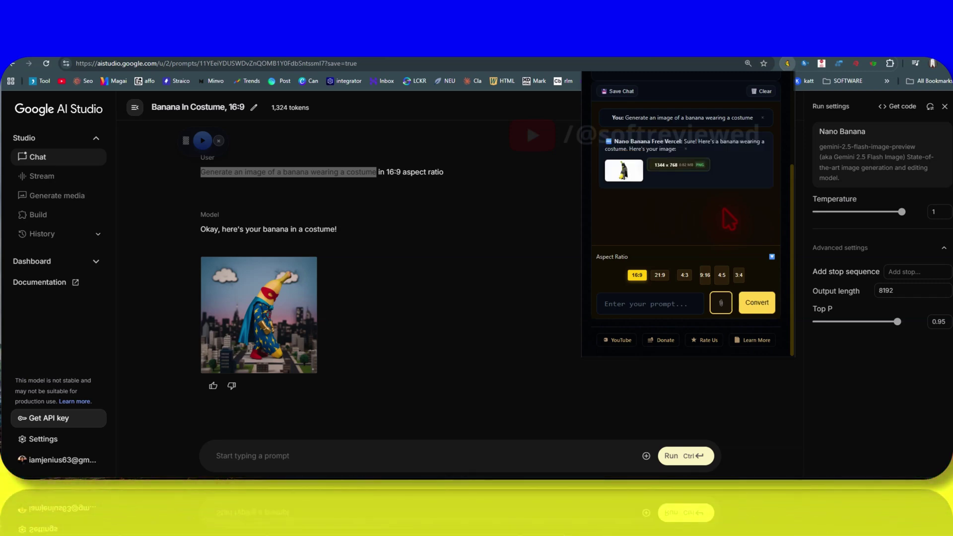
click(624, 170)
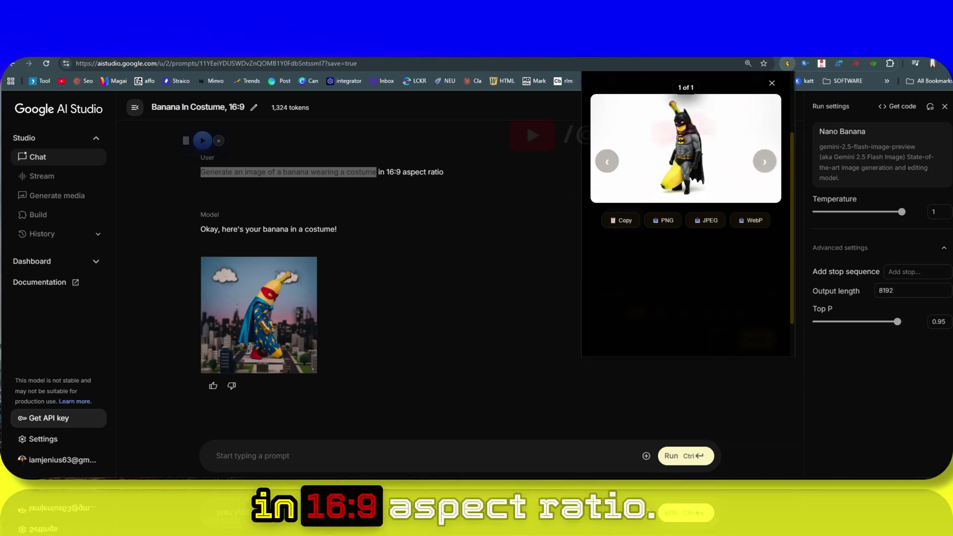
click(788, 63)
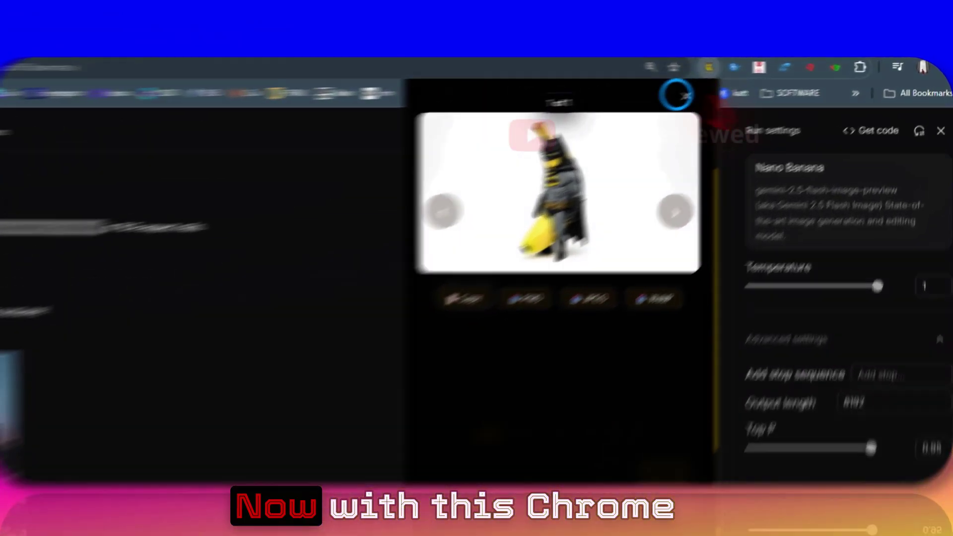
Choose 9:16, dictate the Superman banana prompt, and generate and preview the 768×1344 image
scroll(527, 372, down, 2)
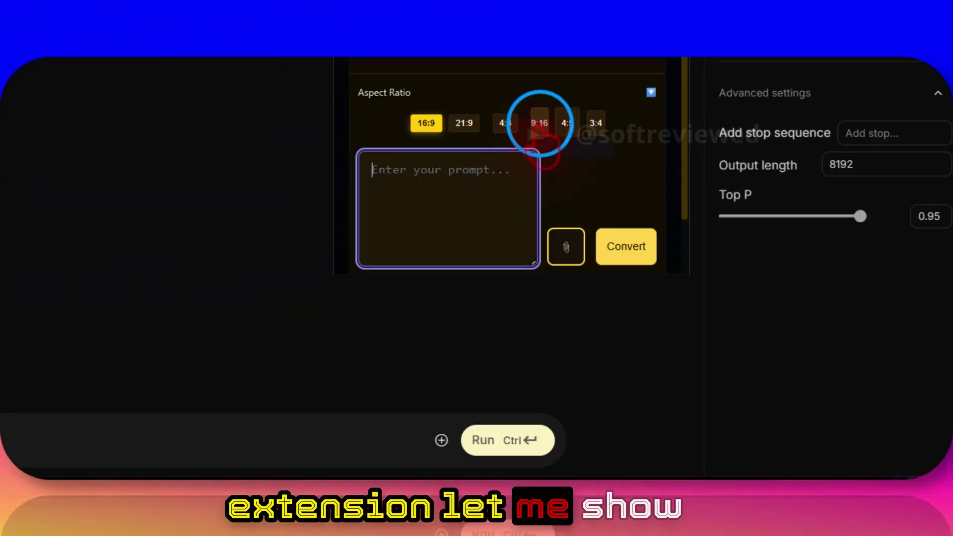
click(540, 123)
click(462, 244)
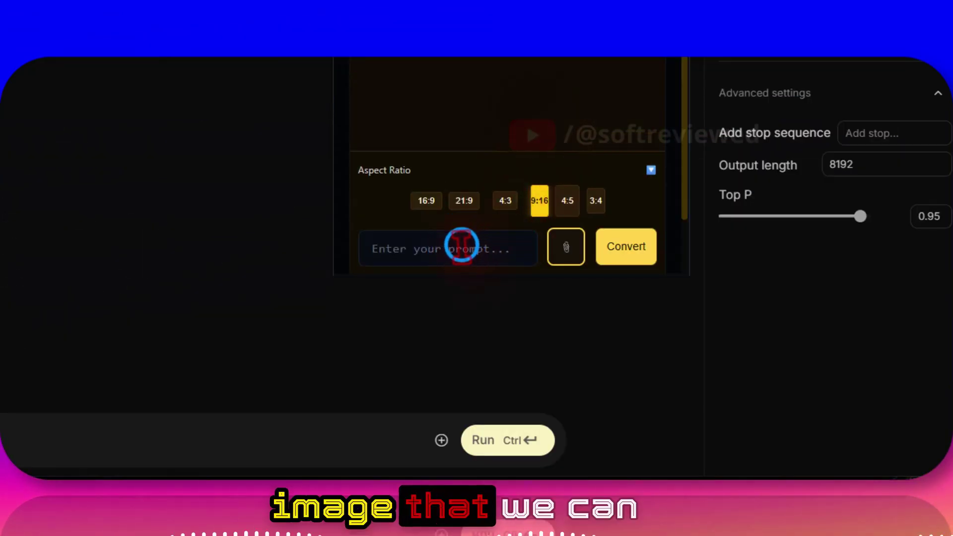
key(super+h)
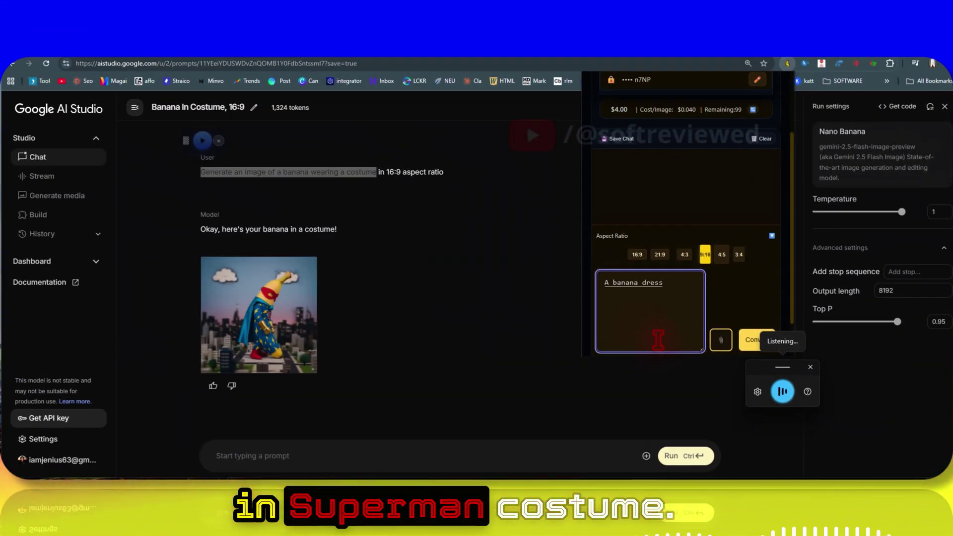
key(Return)
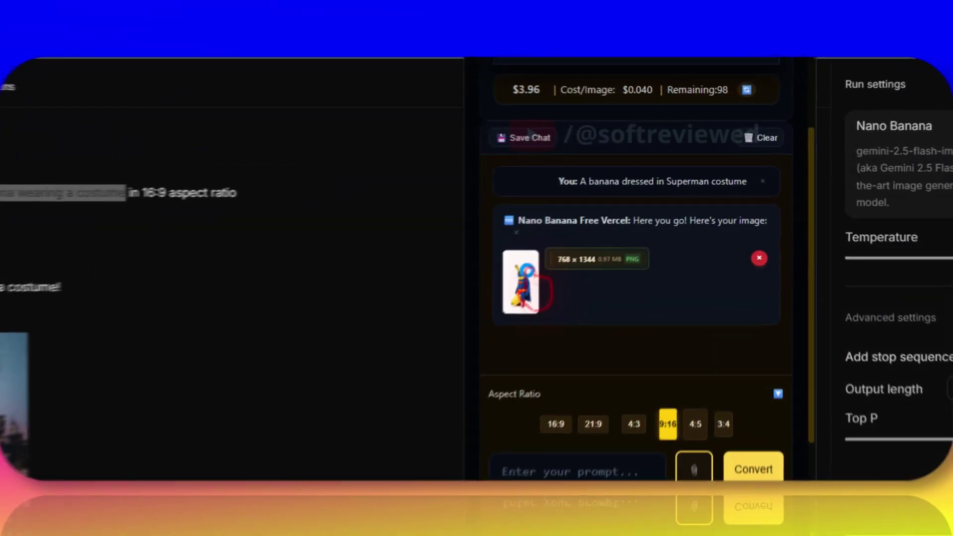
click(617, 224)
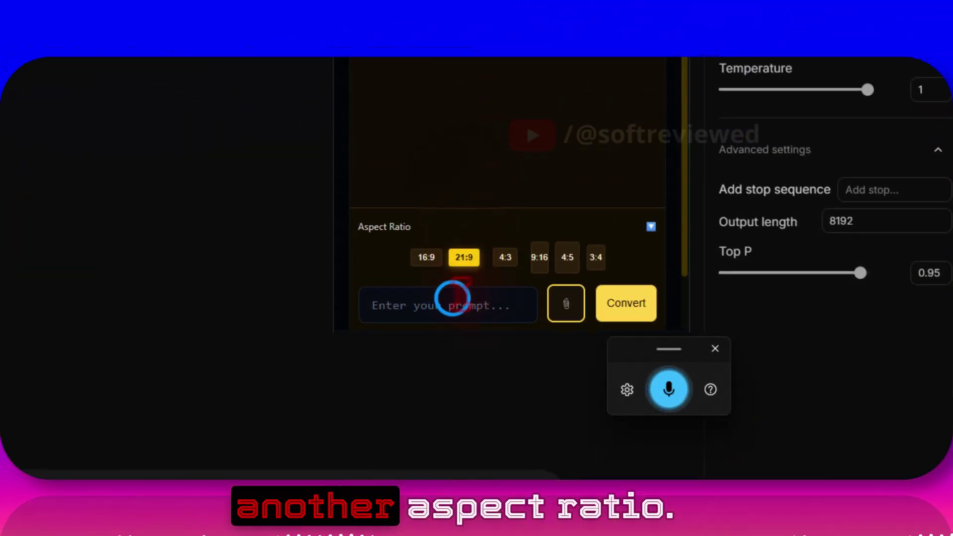
Generate the costumed banana in 21:9, moving the voice typing panel out of the way
click(451, 298)
click(629, 303)
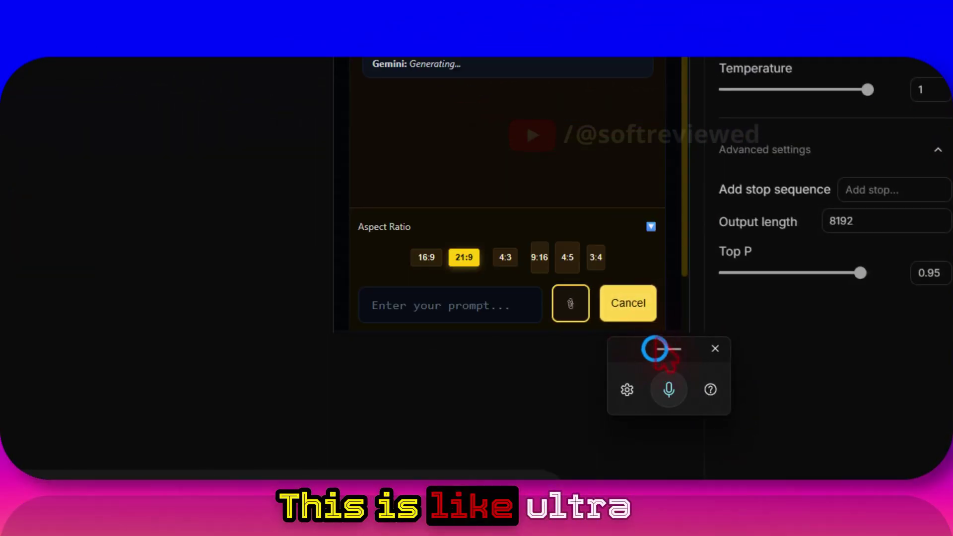
drag(656, 349, 849, 415)
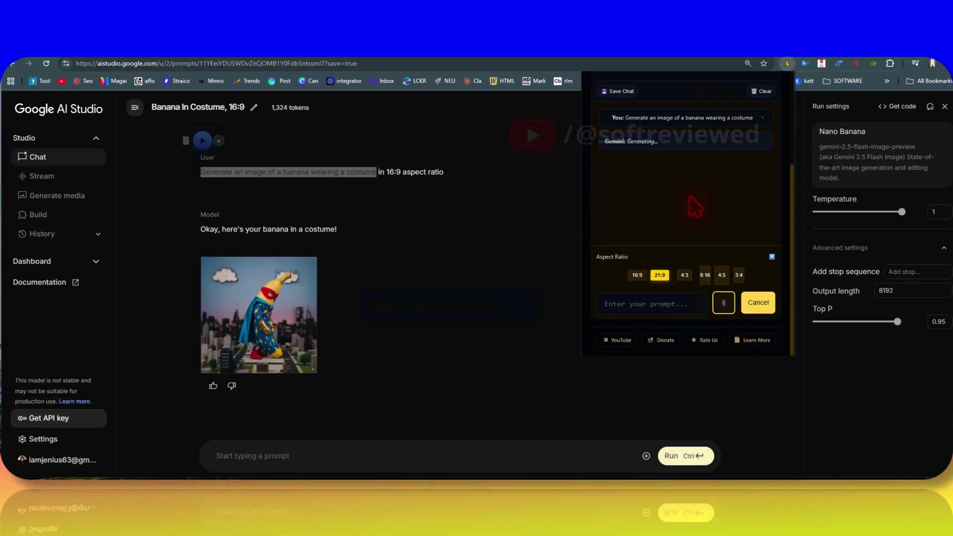
Dictate 'Change the background' for a night-city version and download it as PNG
click(608, 166)
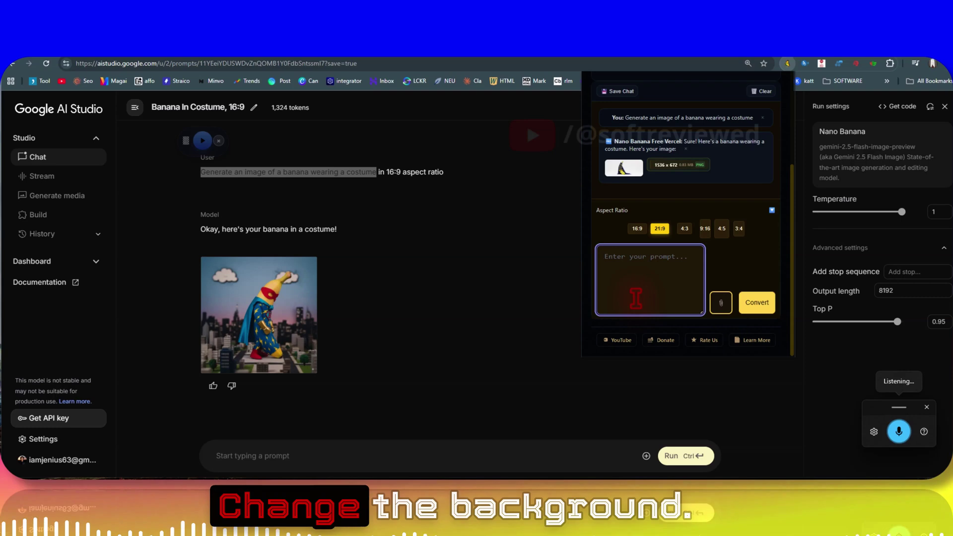
text(Change the background)
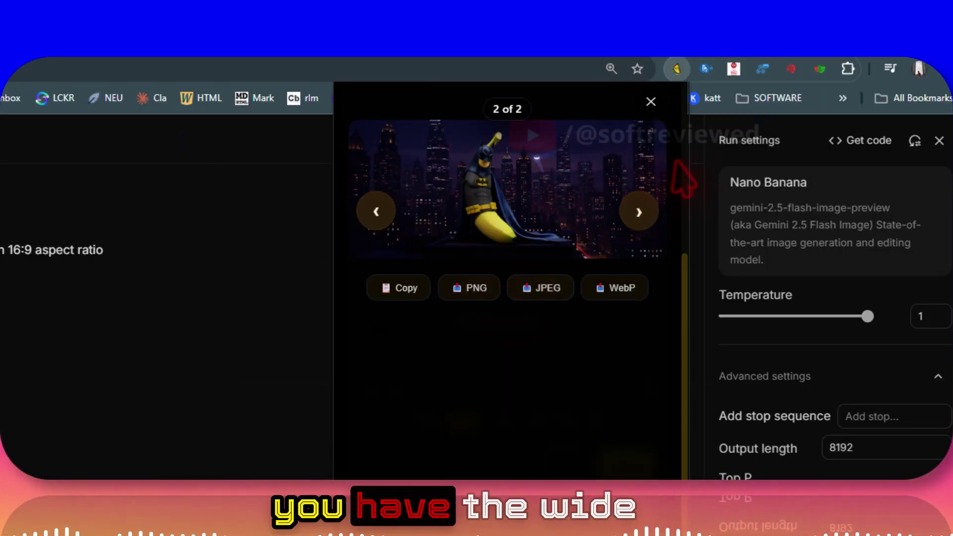
click(462, 289)
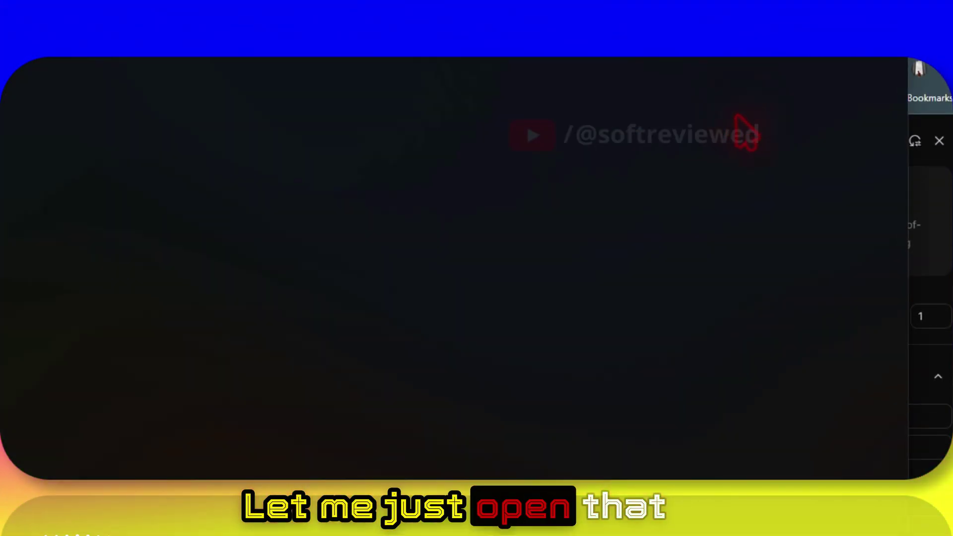
Open the downloaded Batman banana PNG from Chrome's downloads in Windows Photos
click(737, 118)
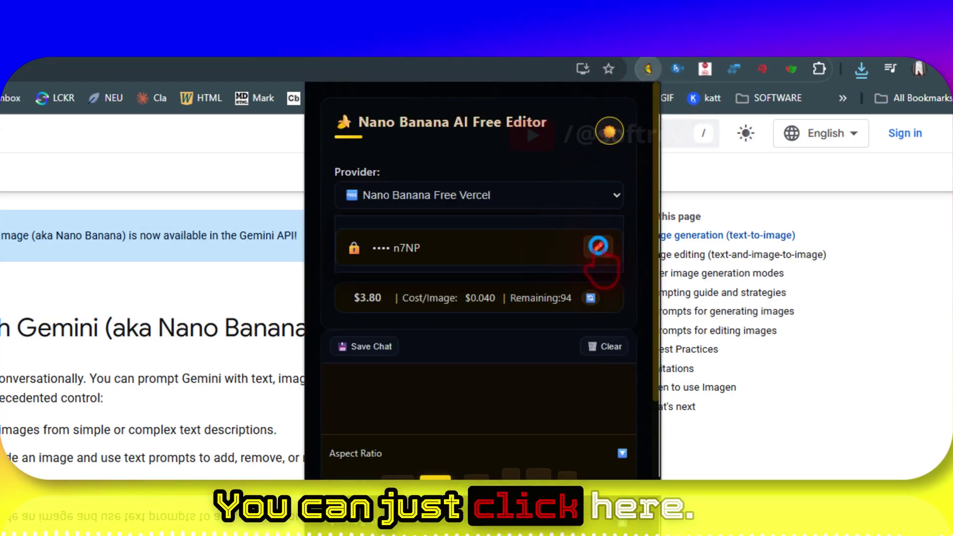
Delete the extension's saved API key and follow the Get API Key link to Vercel
click(598, 245)
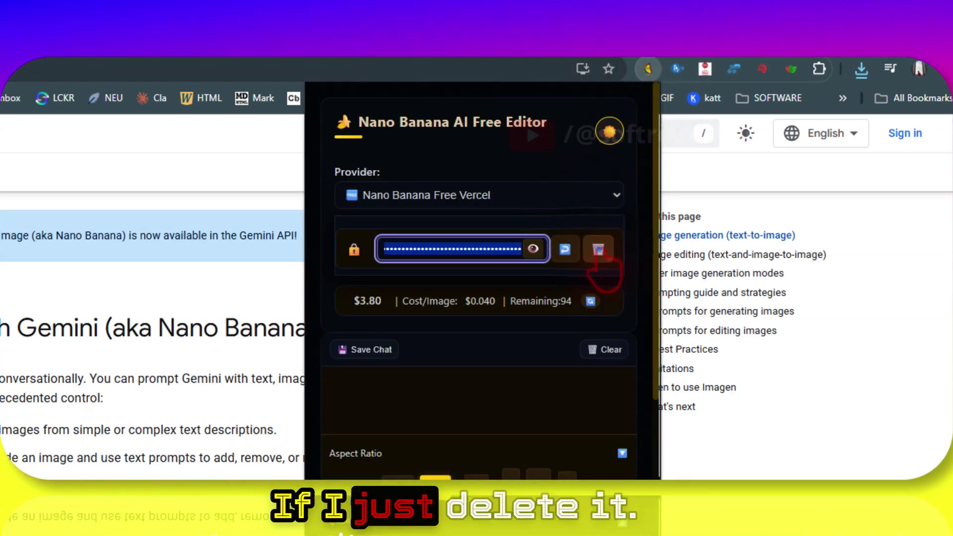
click(602, 249)
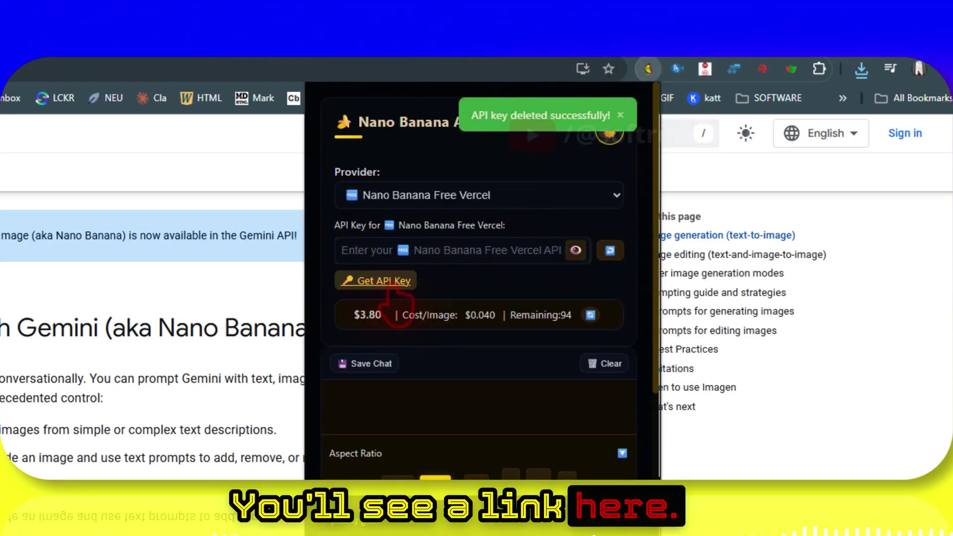
click(383, 282)
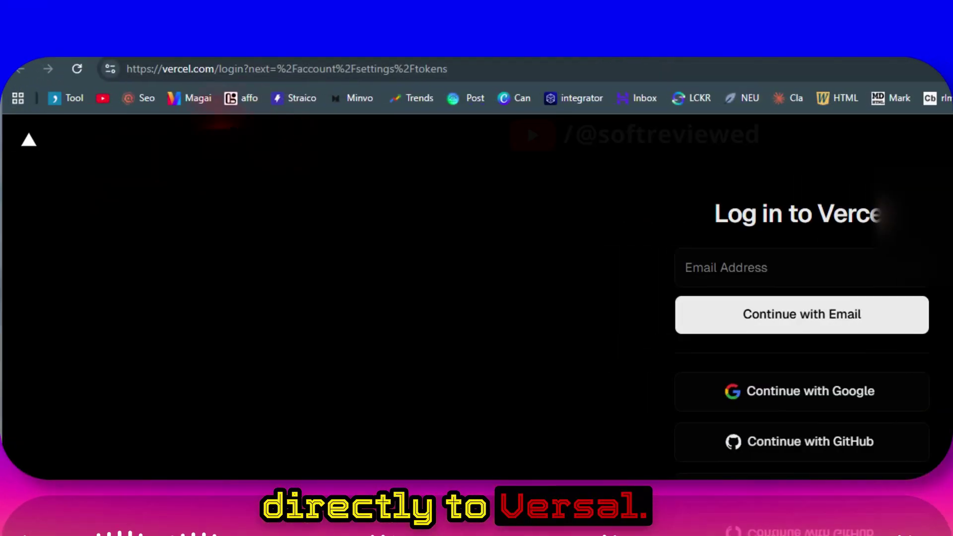
Sign in to Vercel with Google and open the team's AI Gateway overview
click(187, 387)
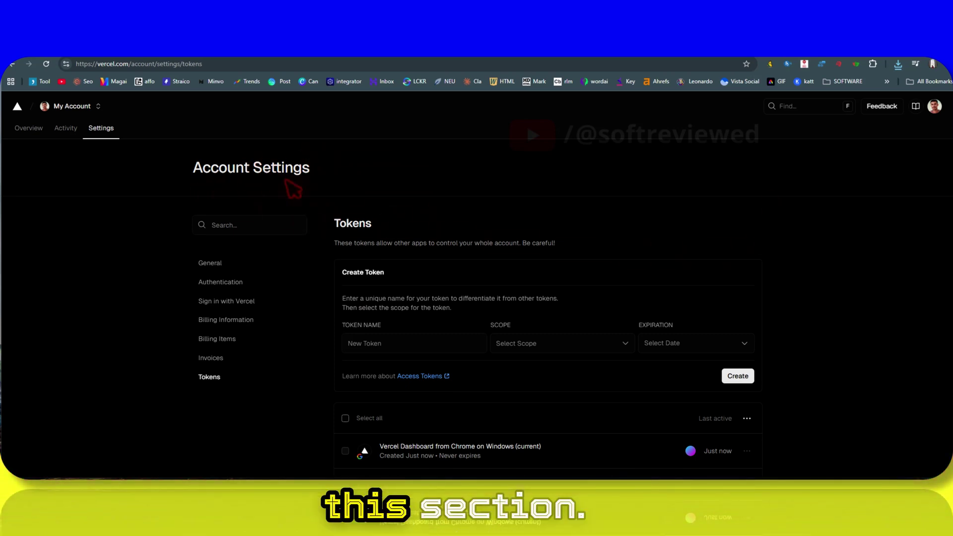
click(101, 127)
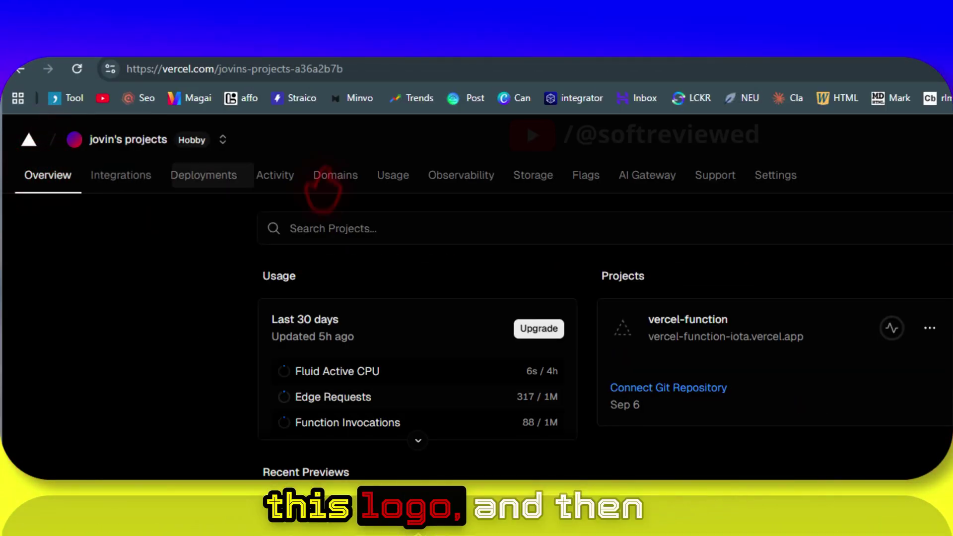
click(647, 175)
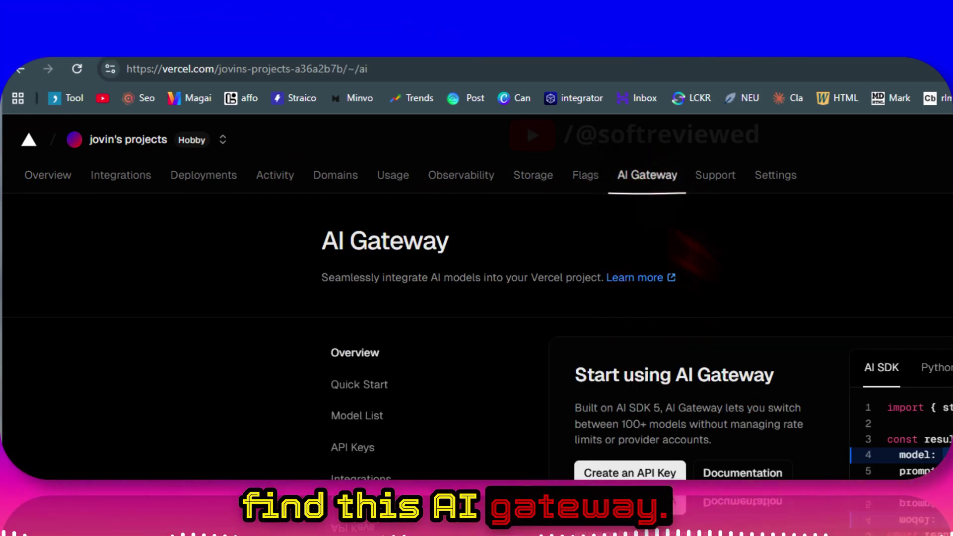
Create an AI Gateway API key named 'test' and copy its value
click(350, 447)
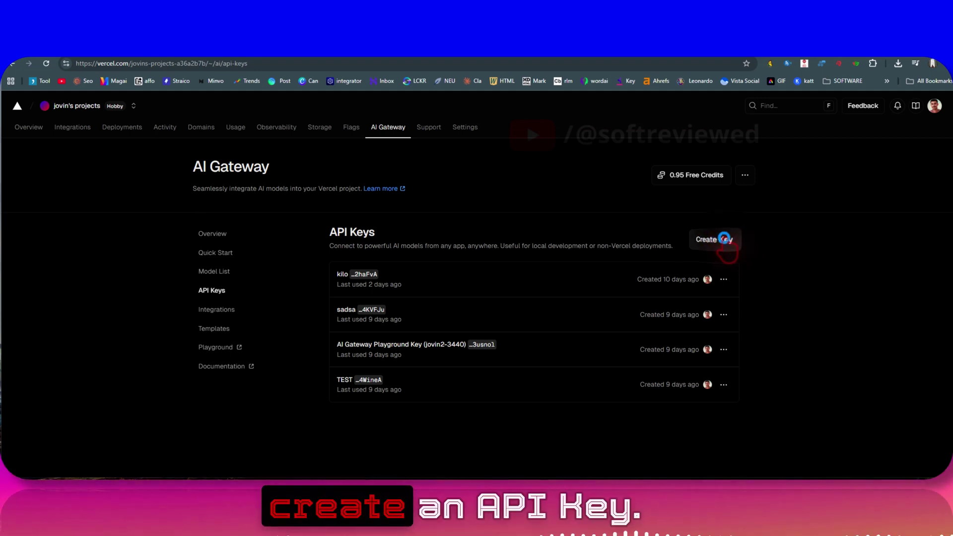
click(725, 238)
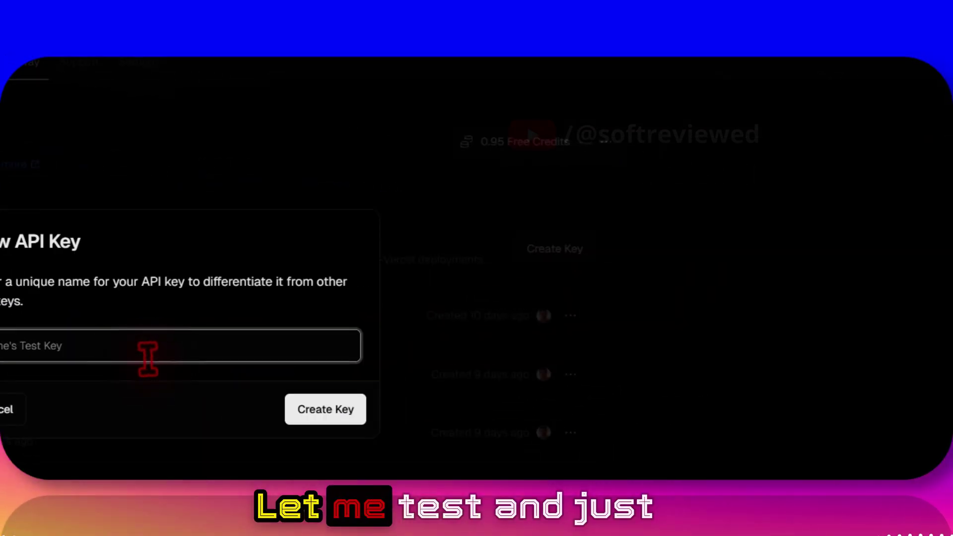
click(147, 358)
click(330, 407)
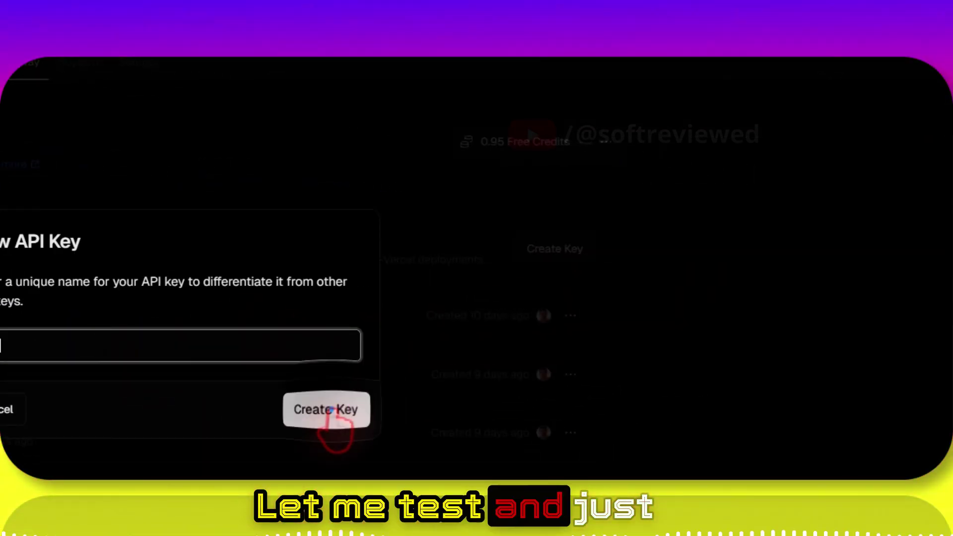
click(346, 346)
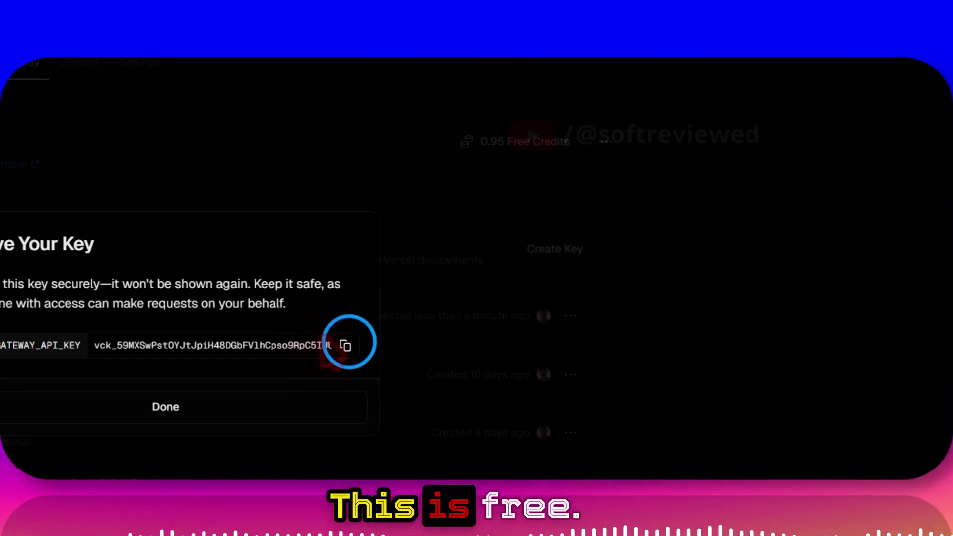
click(165, 407)
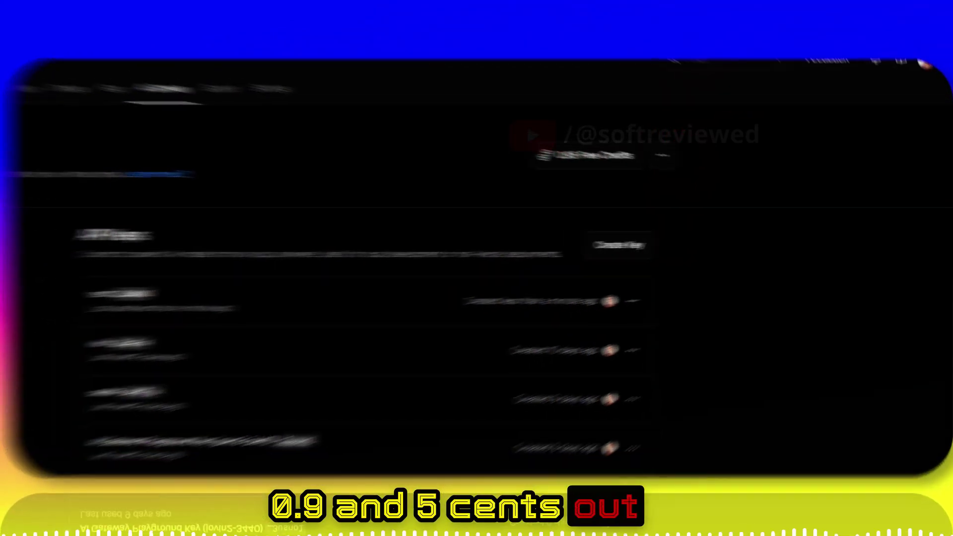
Paste the new Vercel key into the Nano Banana extension, then show Downloads in File Explorer
click(726, 75)
click(628, 181)
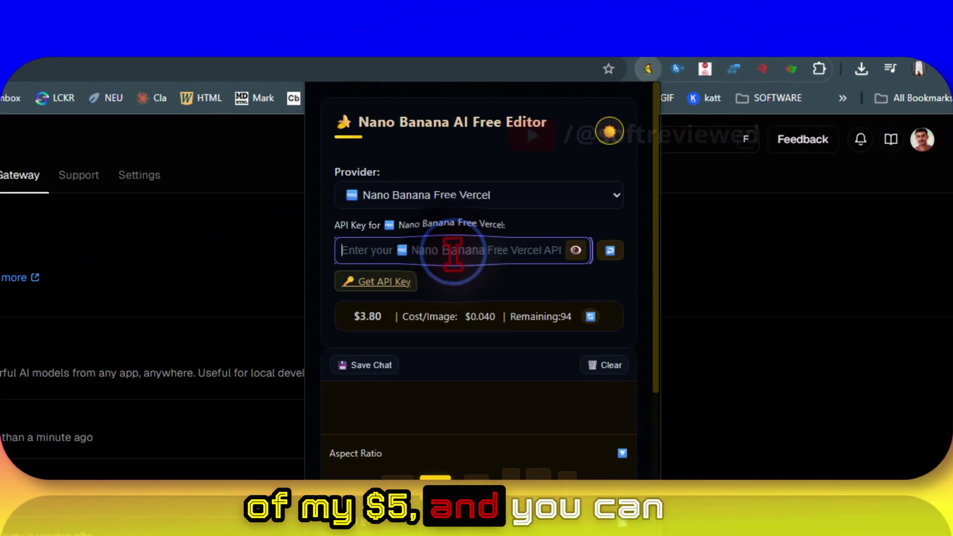
right_click(454, 253)
click(501, 408)
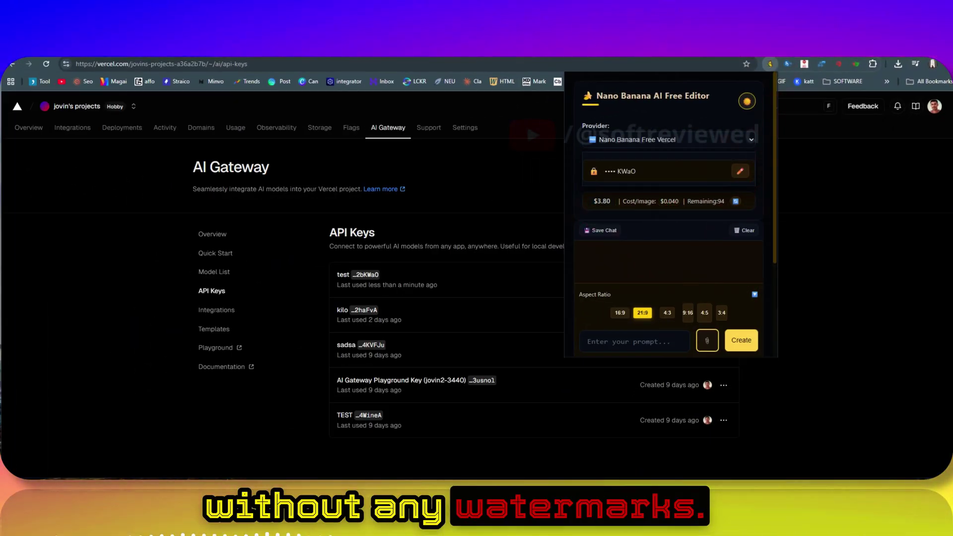
key(super+e)
click(47, 145)
Open change-the-background-softreviewed.png in Photos and zoom in and out to check for watermarks
click(132, 119)
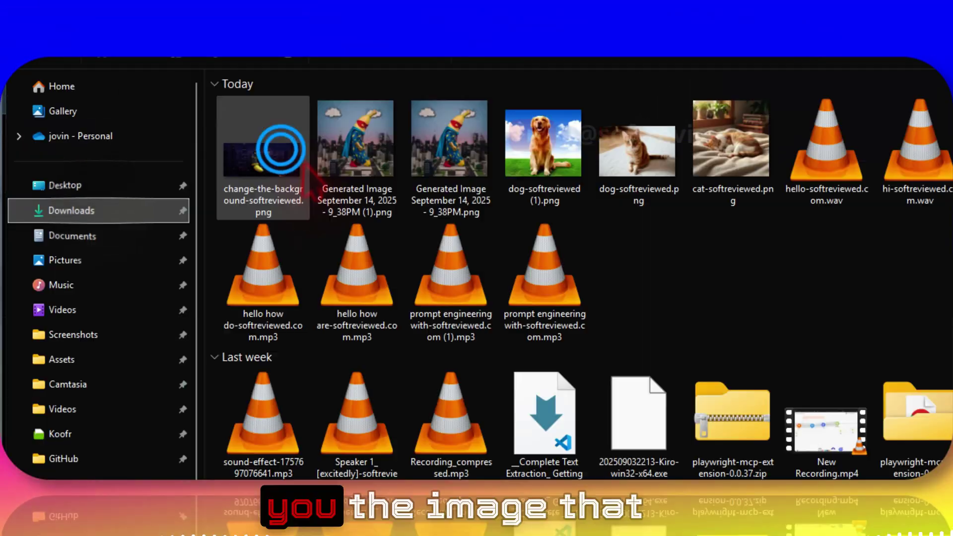
double_click(305, 168)
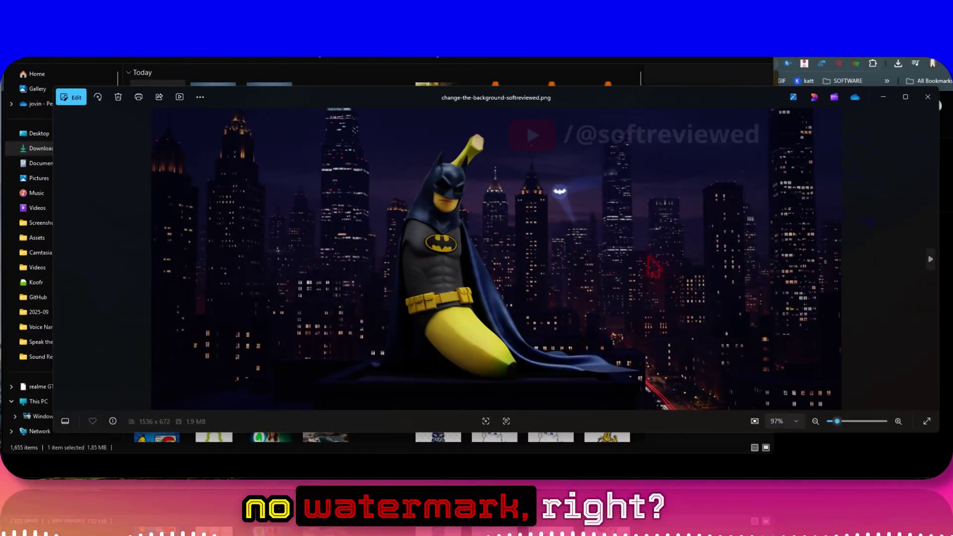
scroll(653, 268, up, 3)
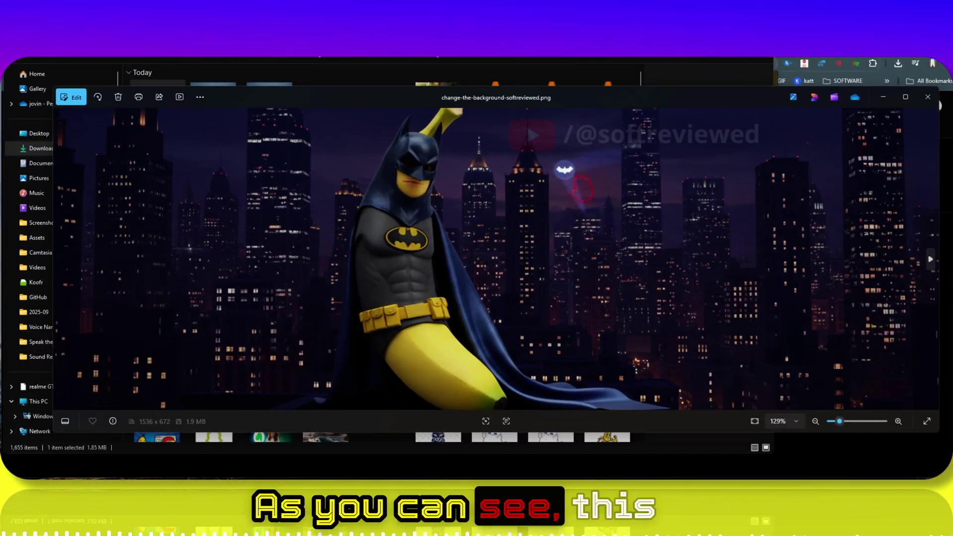
scroll(496, 258, down, 2)
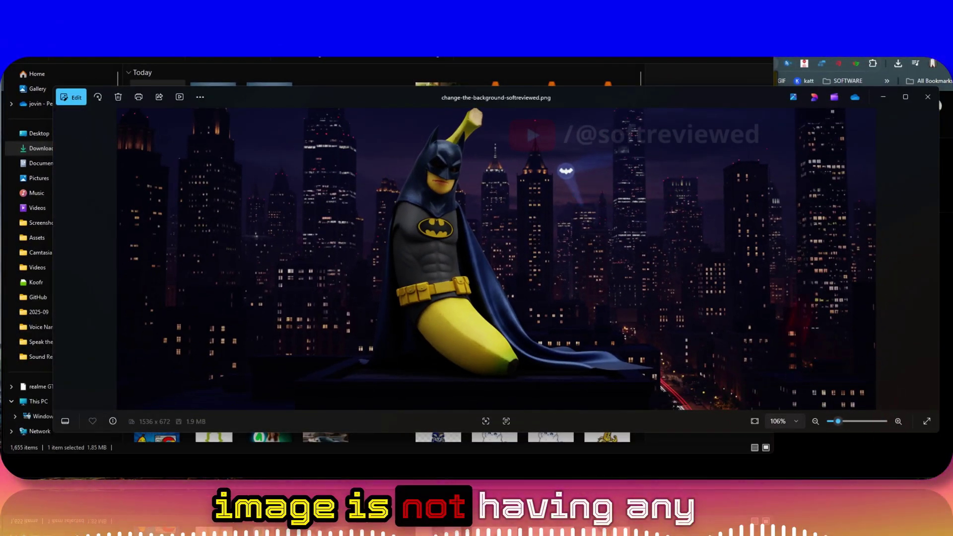
Close Photos and check the remaining free credits on the Vercel page
click(928, 97)
click(935, 114)
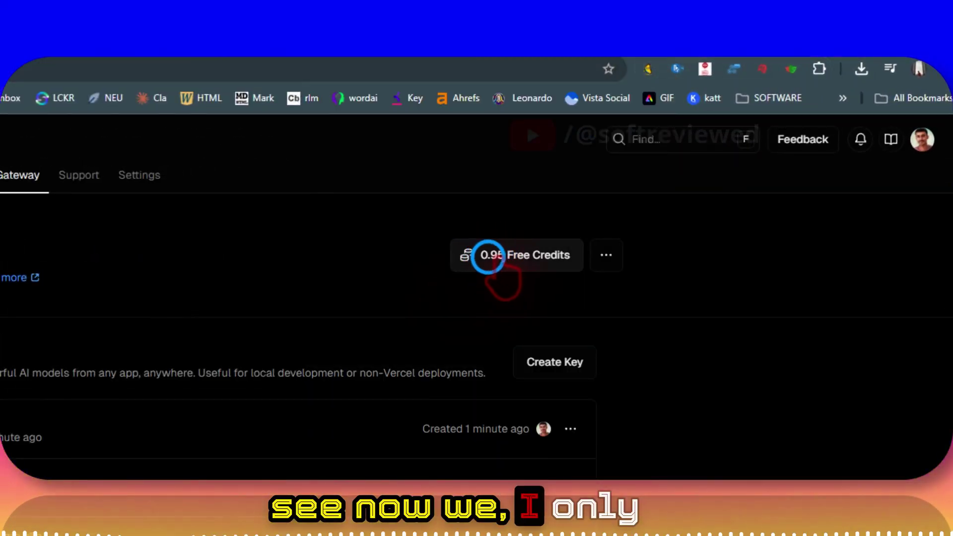
click(508, 263)
click(532, 271)
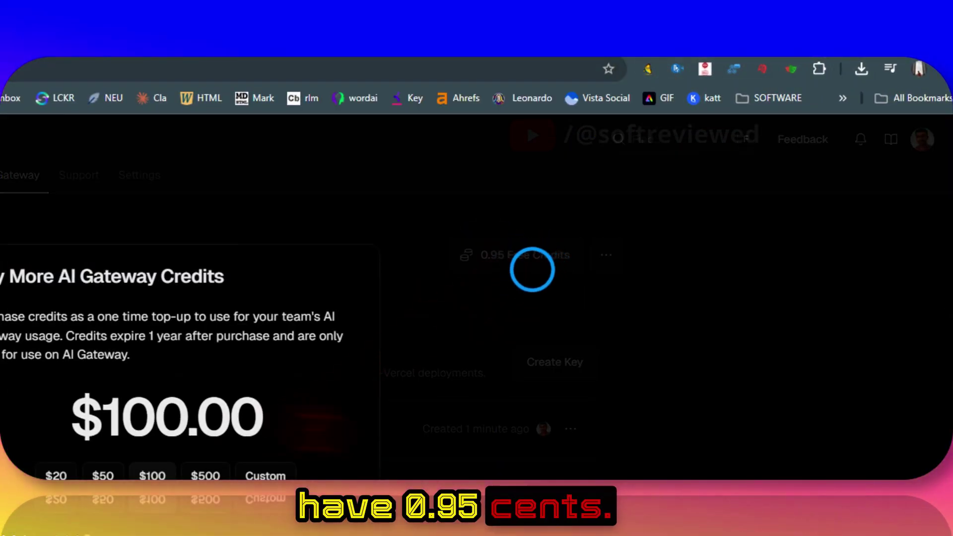
Change the extension's balance from $3.80 to $0.95
click(647, 69)
click(367, 305)
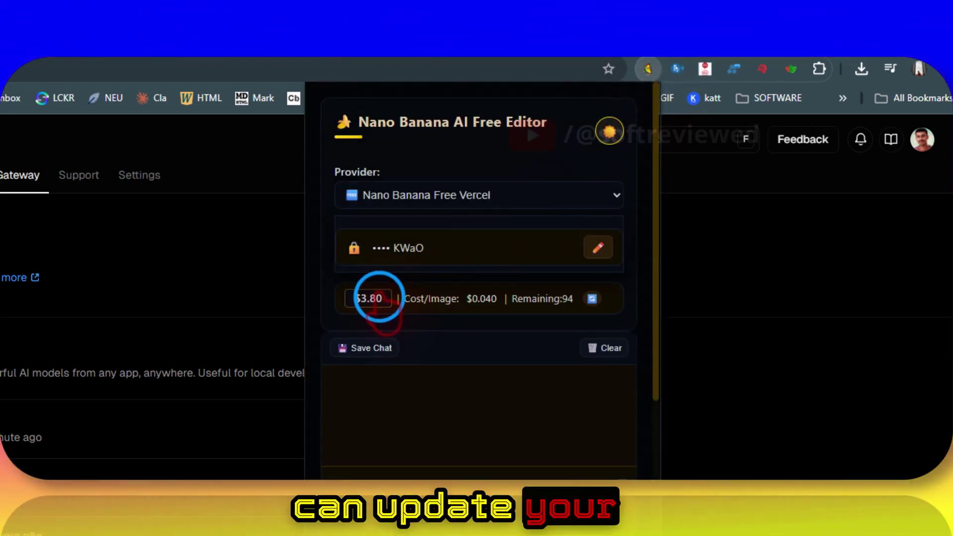
double_click(365, 297)
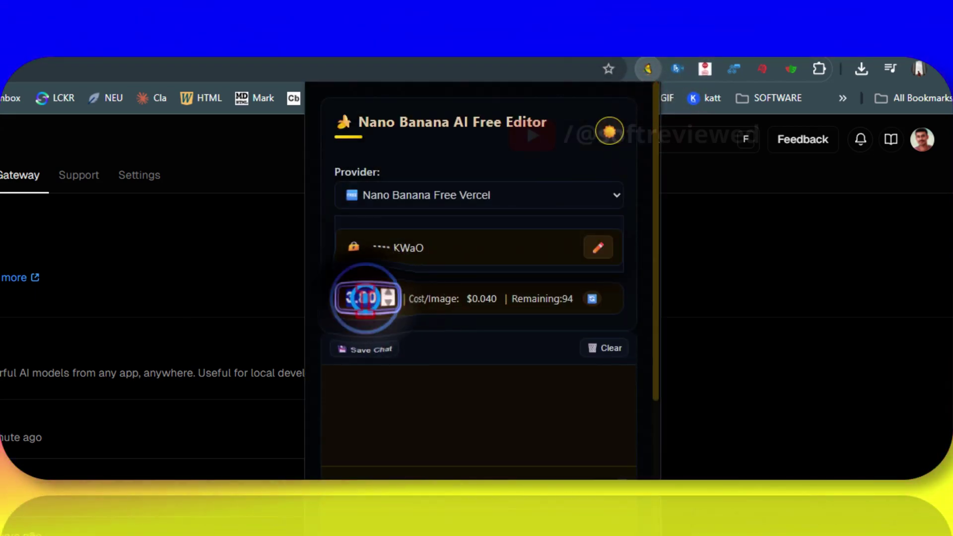
text(0.95)
click(426, 316)
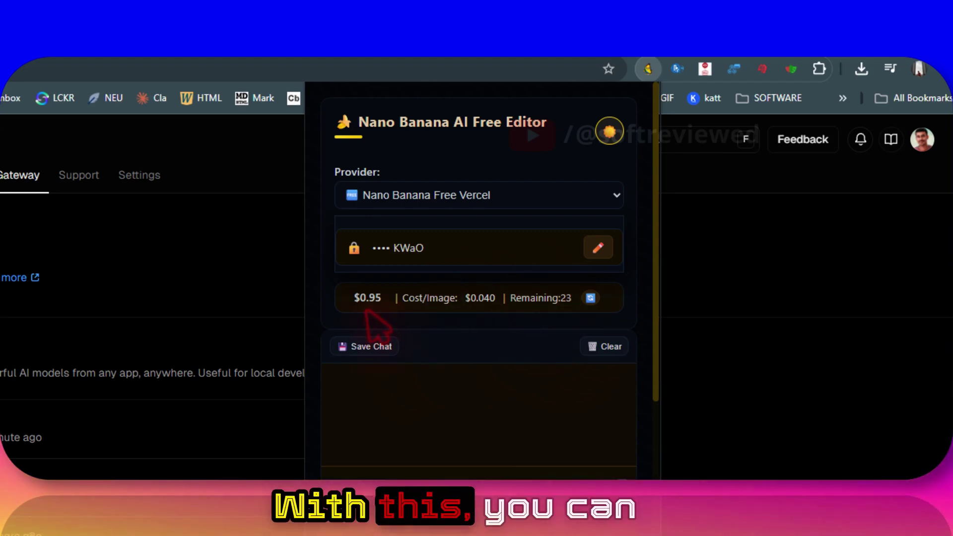
Inspect the $0.040 cost per image unchanged, then bring up the extension's Web Store listing
click(480, 298)
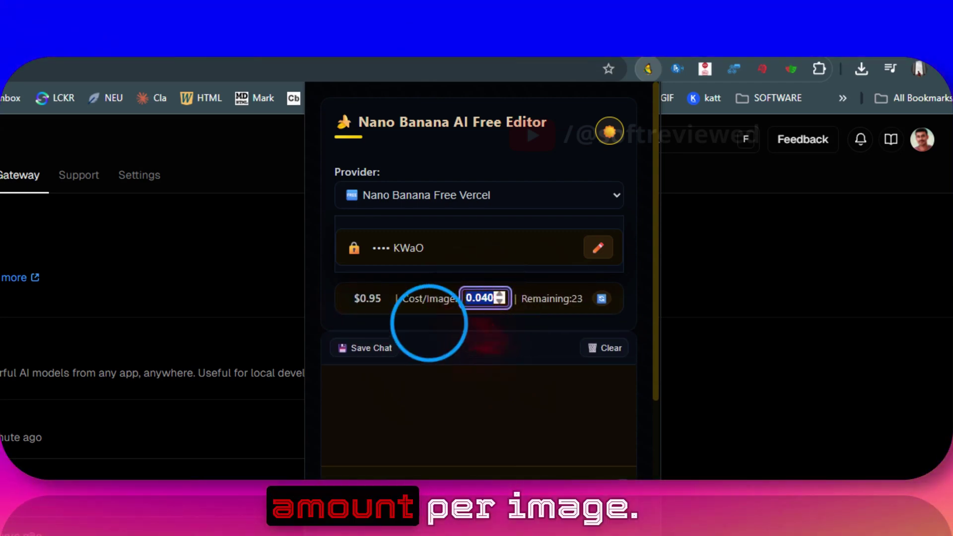
click(429, 322)
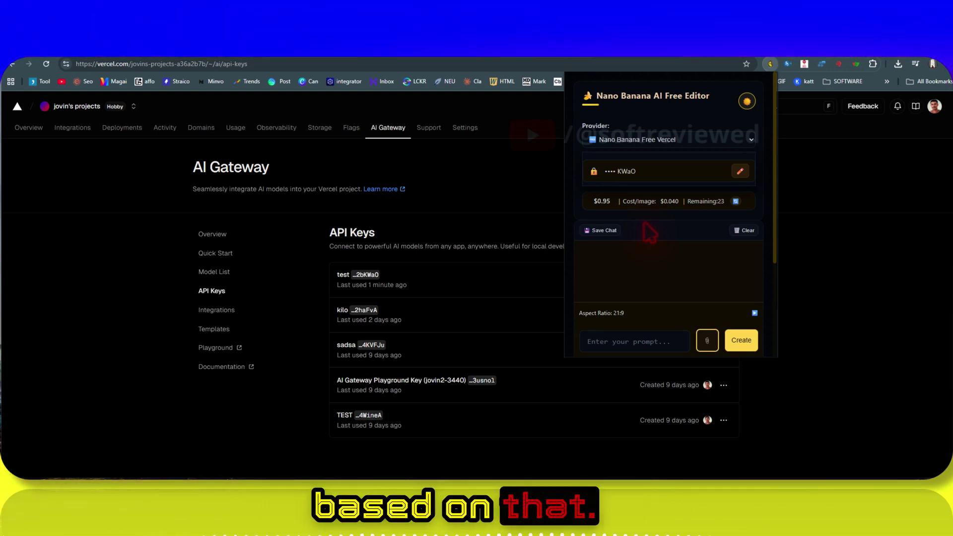
click(735, 202)
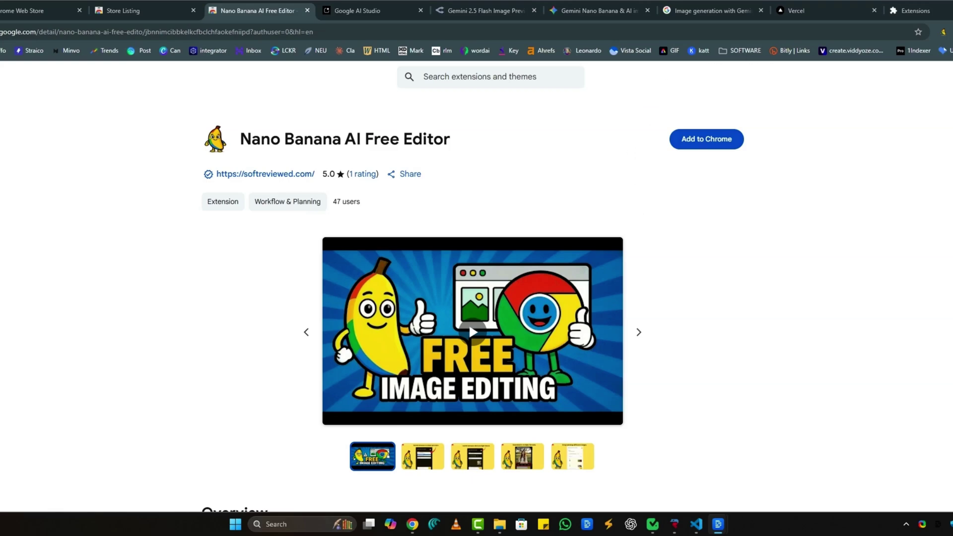
Clear the Nano Banana extension's current chat session
click(945, 33)
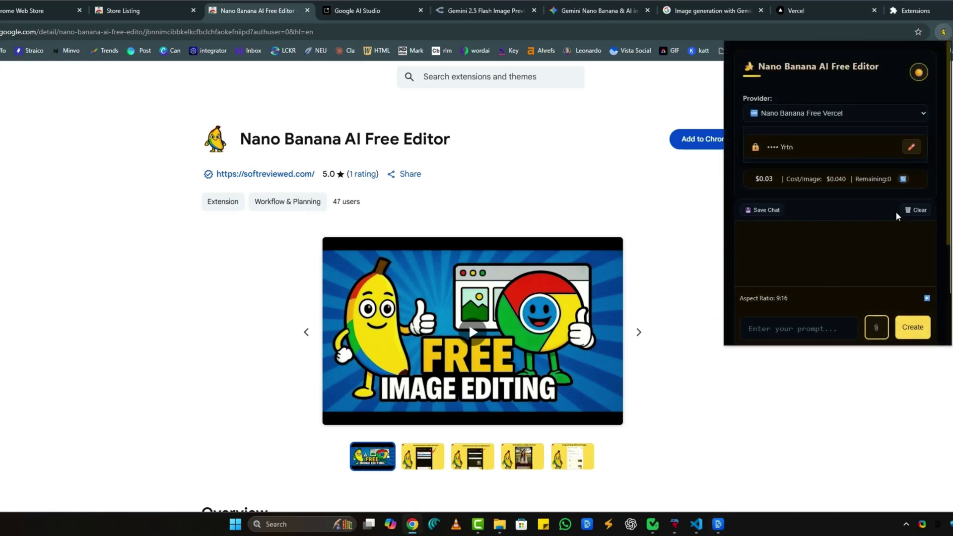
click(913, 210)
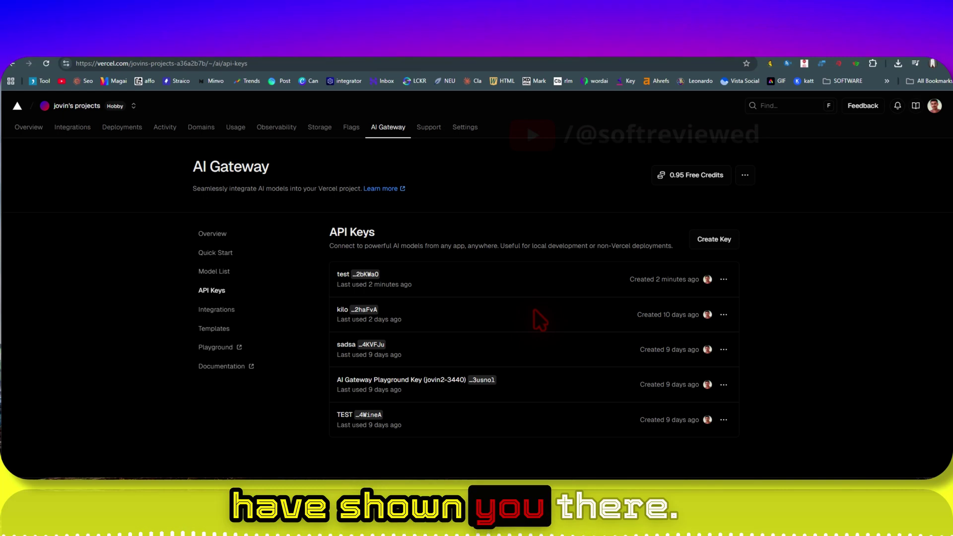
Open the Nano Banana popup over the Vercel page with Alt+Shift+N
key(alt+shift+n)
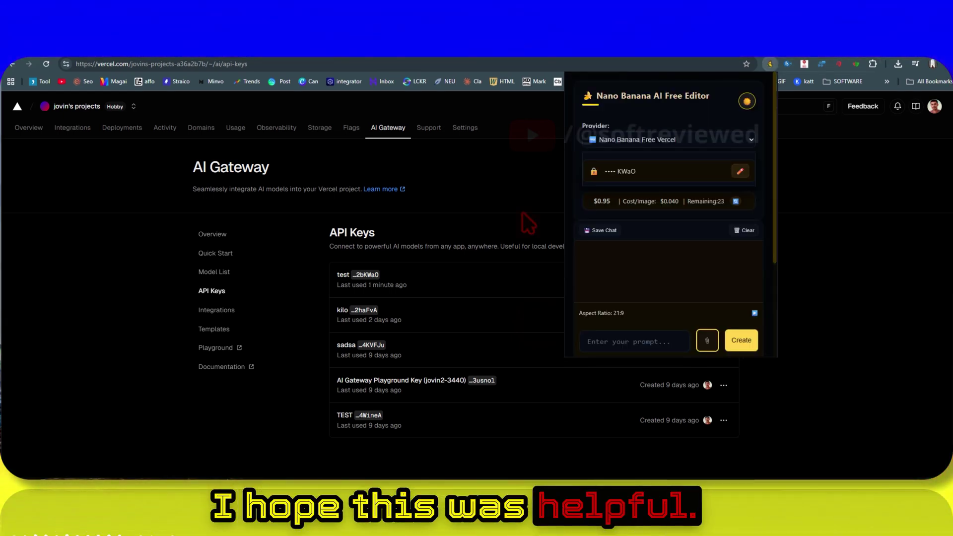